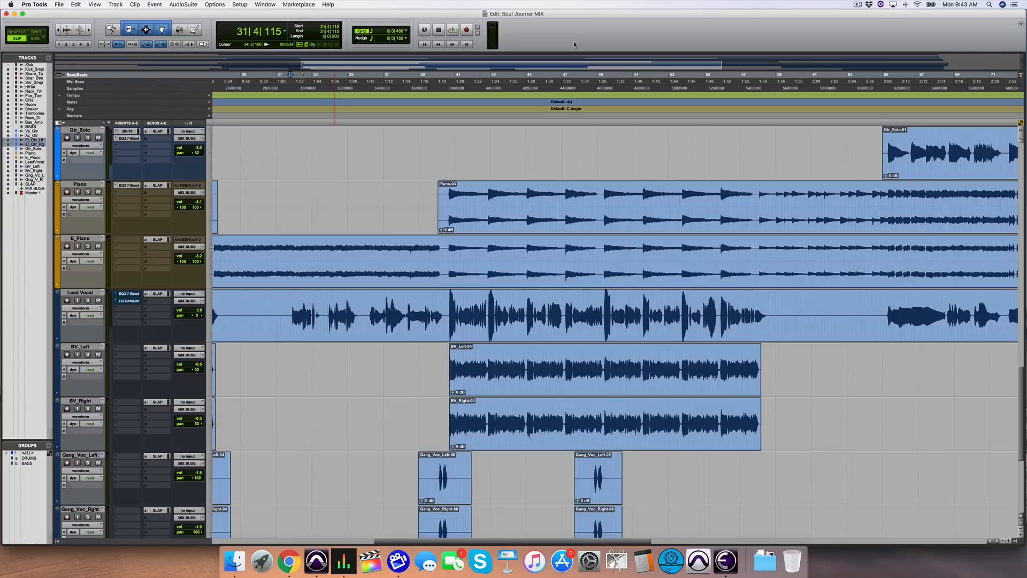
Step: Solo the Lead Vocal track and play the song back
key(space)
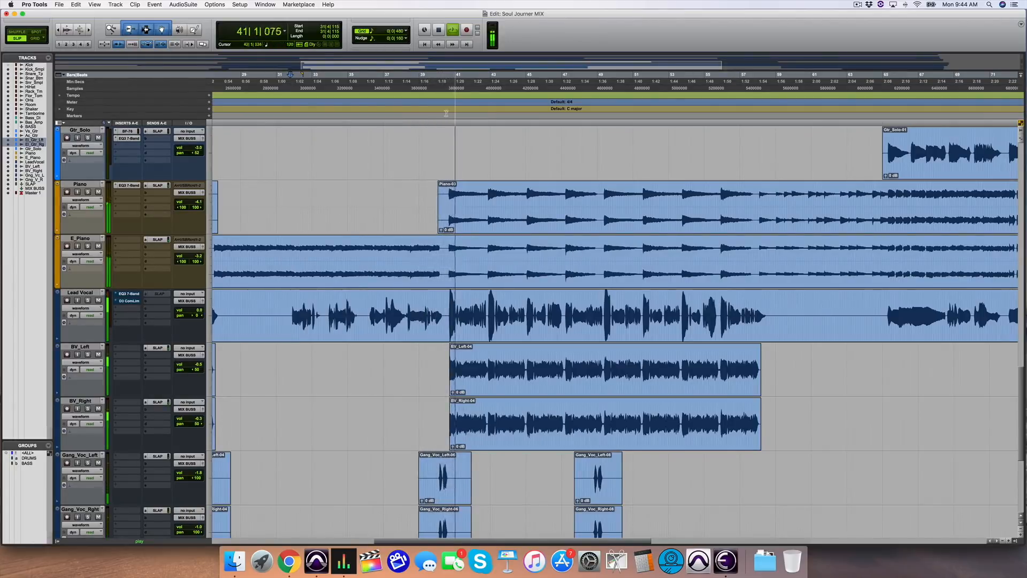
key(space)
click(88, 300)
key(space)
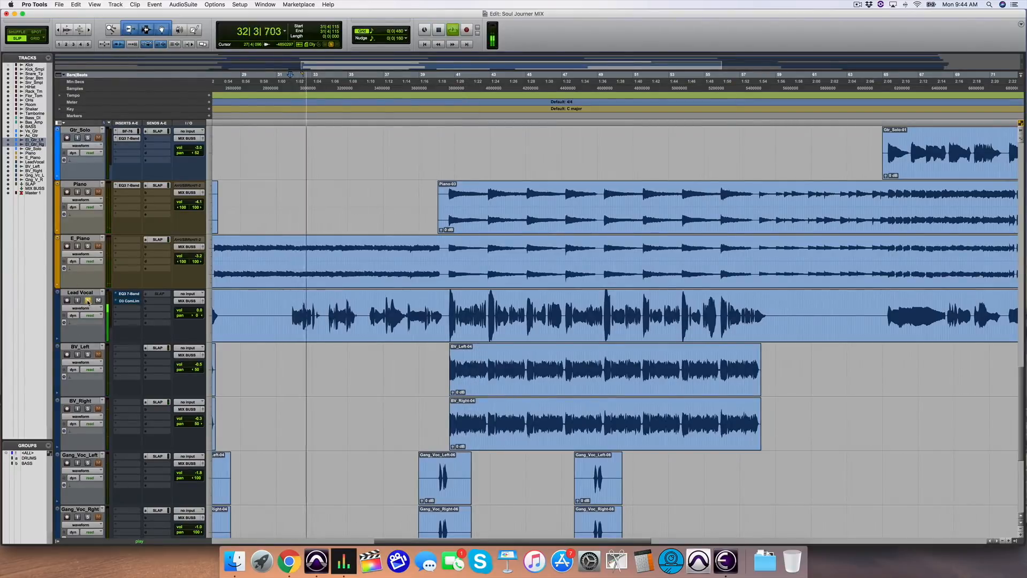
key(space)
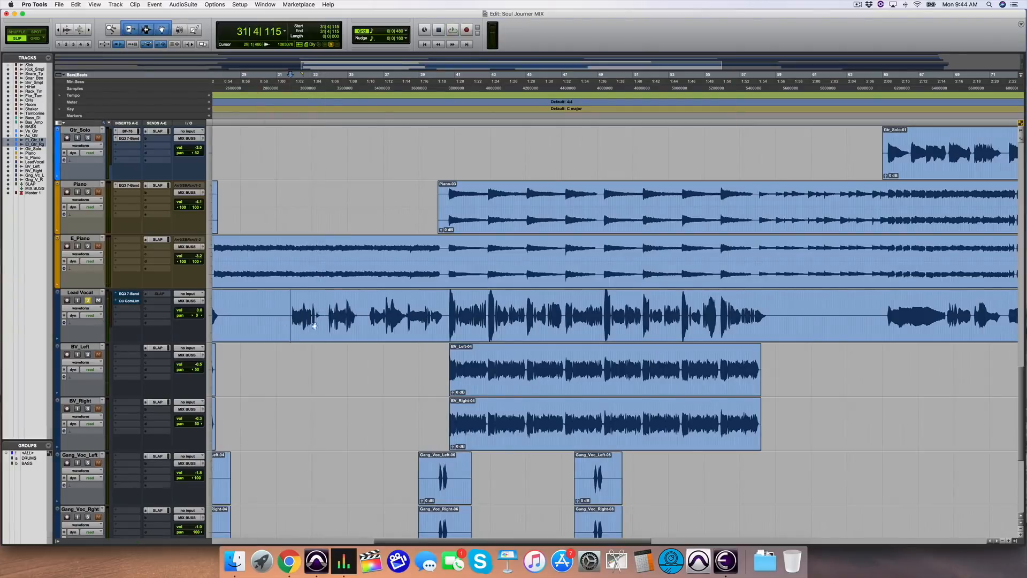
Step: Audition the soloed lead vocal from several positions in the song
click(327, 311)
key(space)
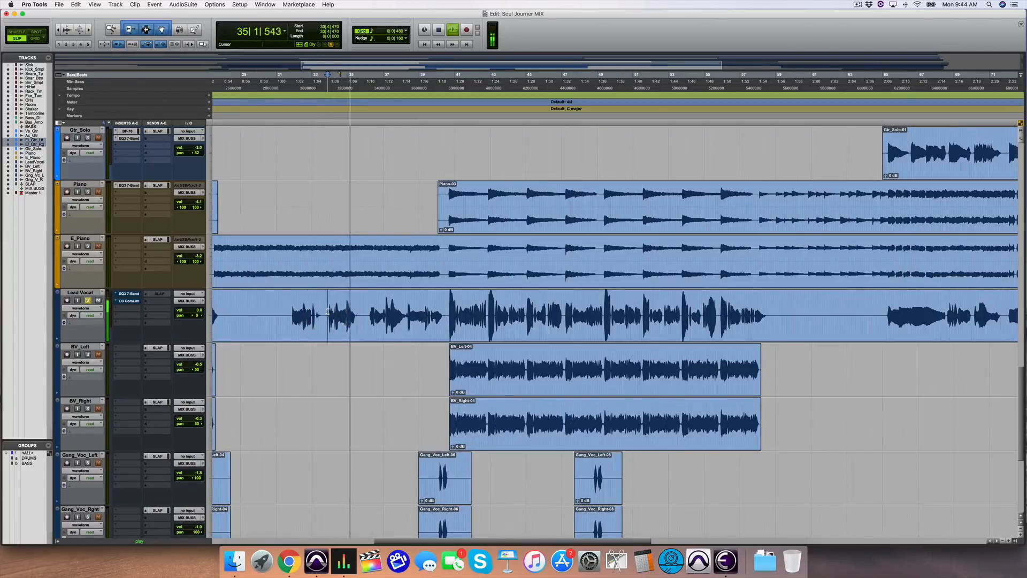
key(space)
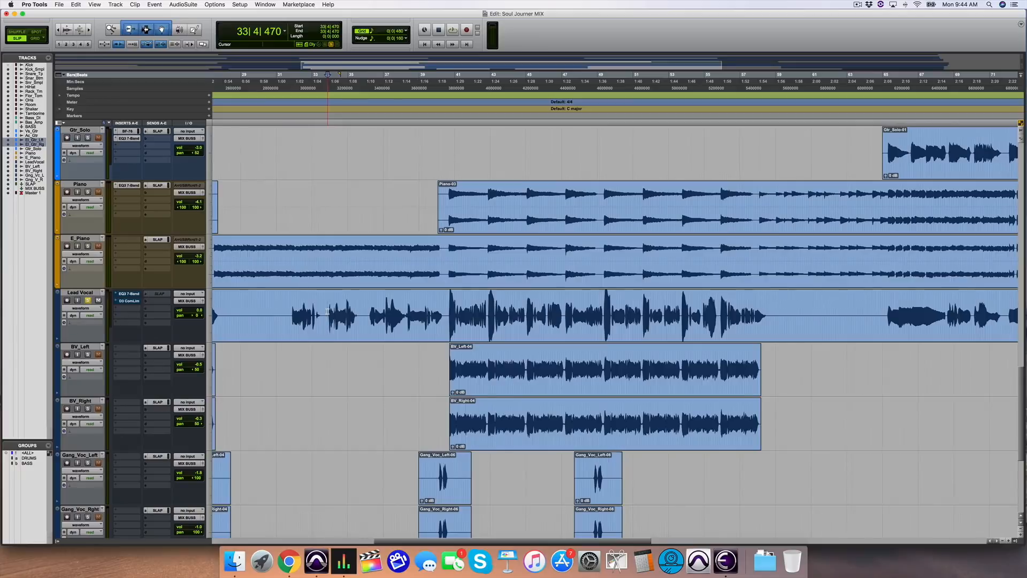
key(space)
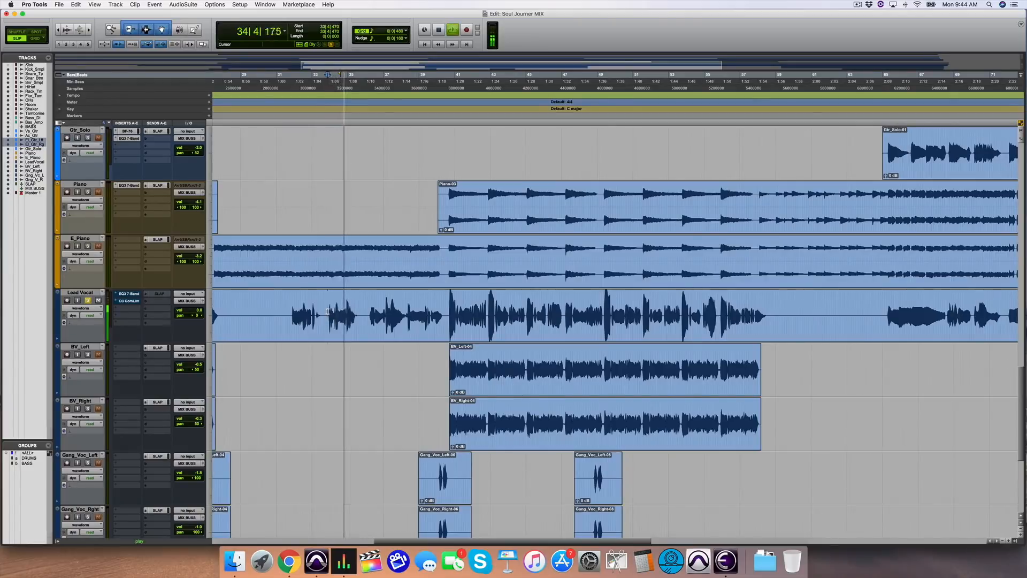
key(space)
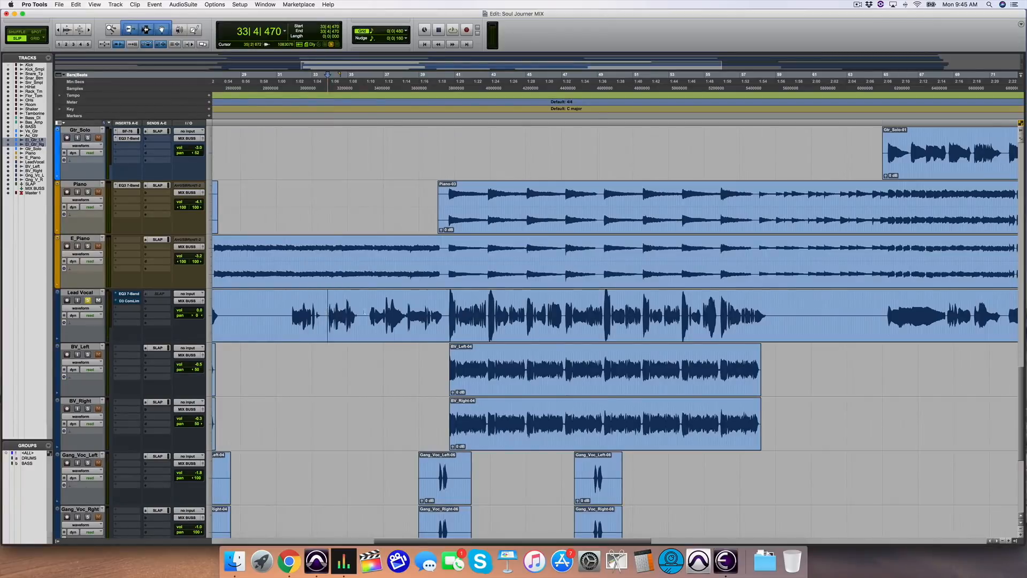
click(371, 310)
key(space)
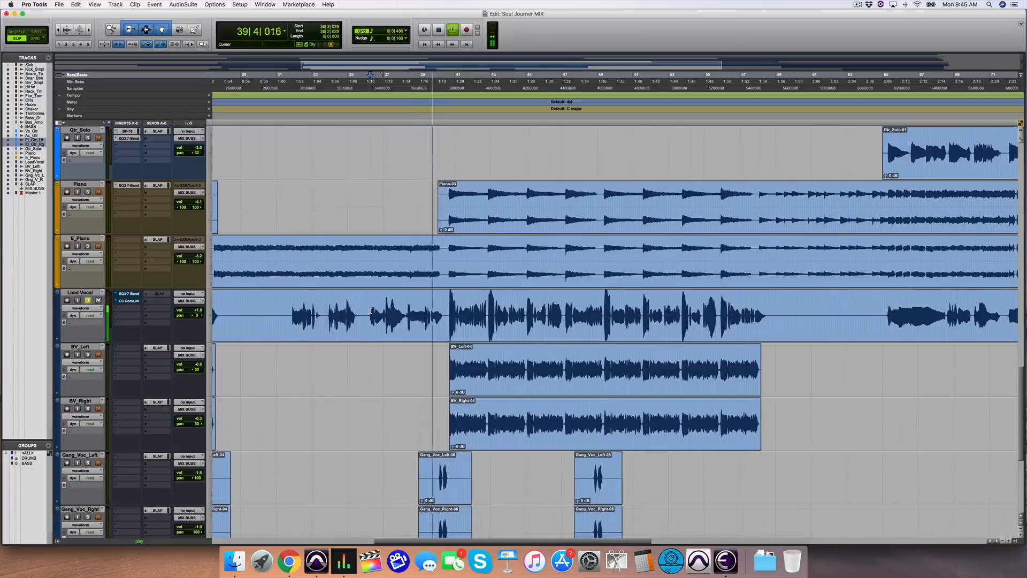
key(space)
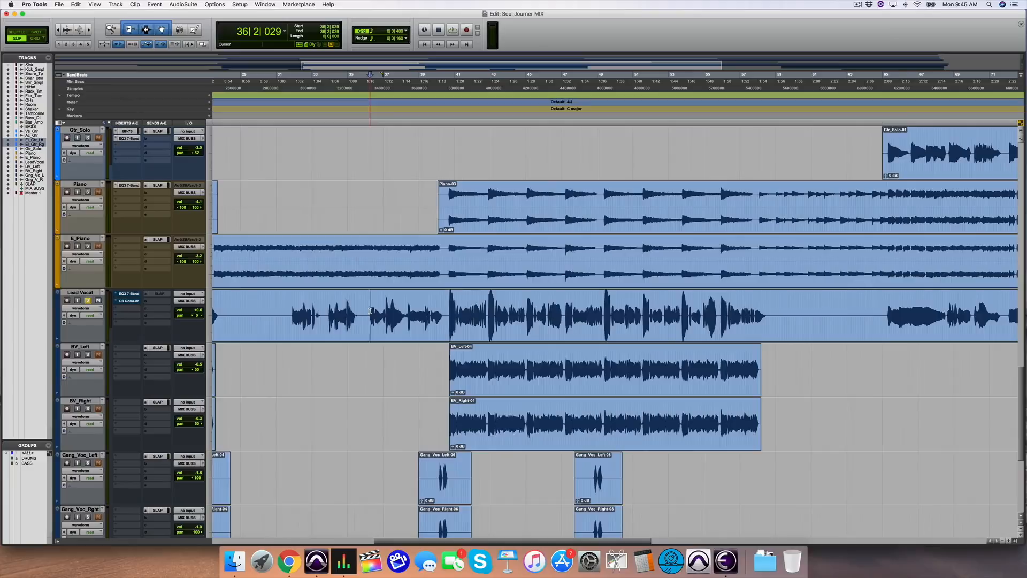
click(290, 307)
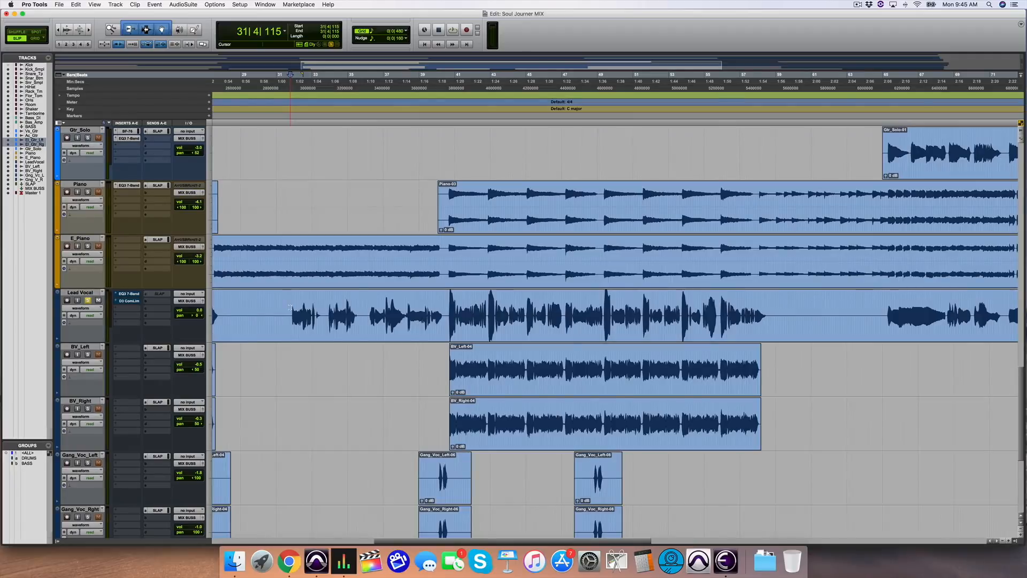
Step: Open the Lead Vocal's EQ3 7-Band insert and take it out of bypass
click(129, 293)
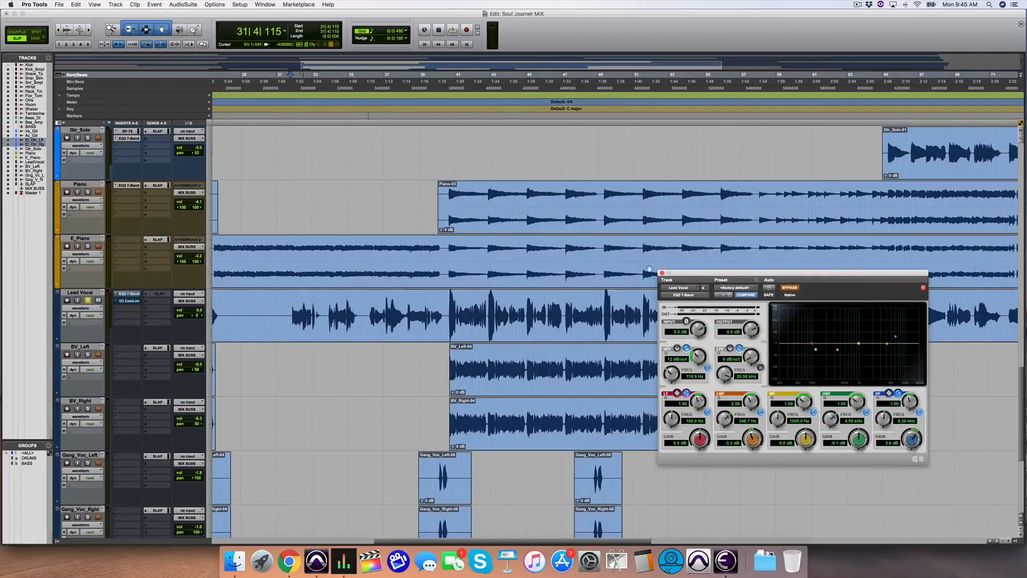
drag(748, 274, 532, 247)
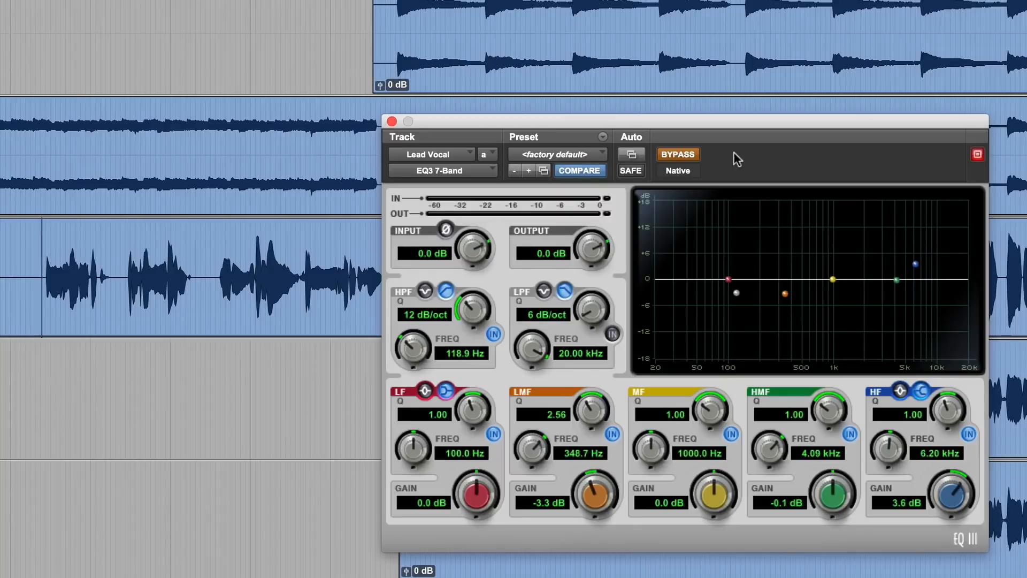
click(675, 155)
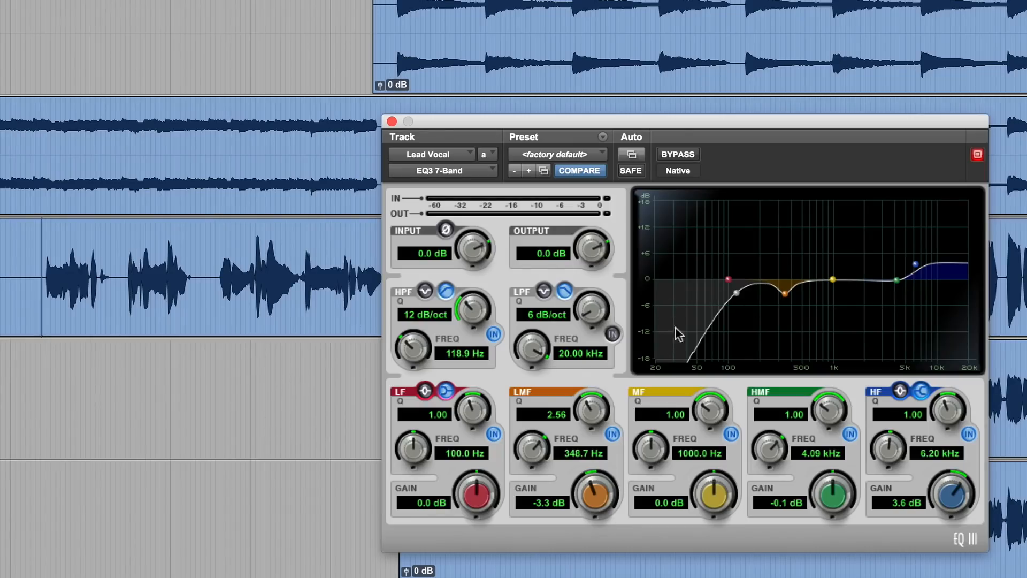
Step: Compare the lead vocal during playback with the EQ bypassed and active
click(683, 155)
key(space)
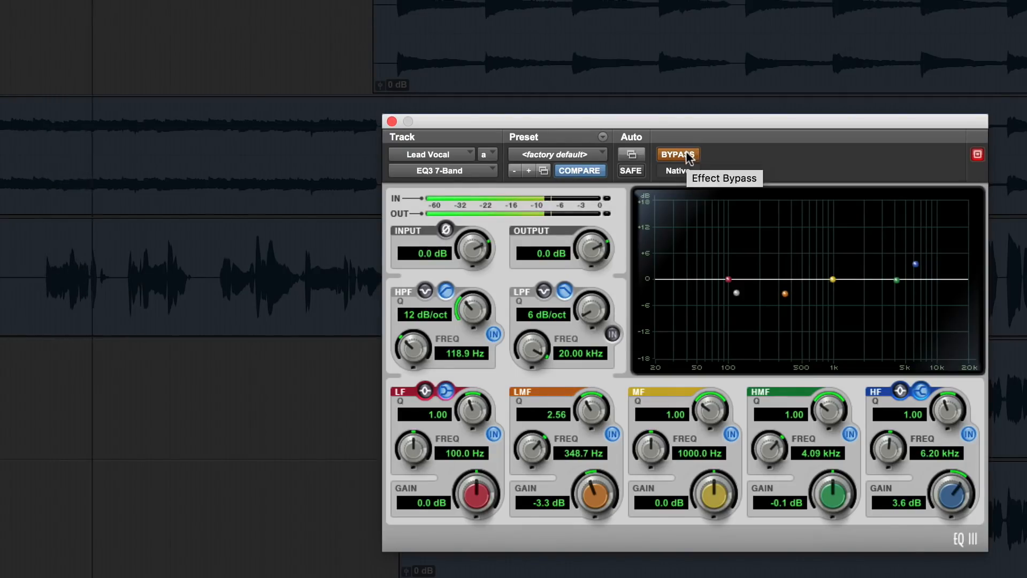
click(686, 155)
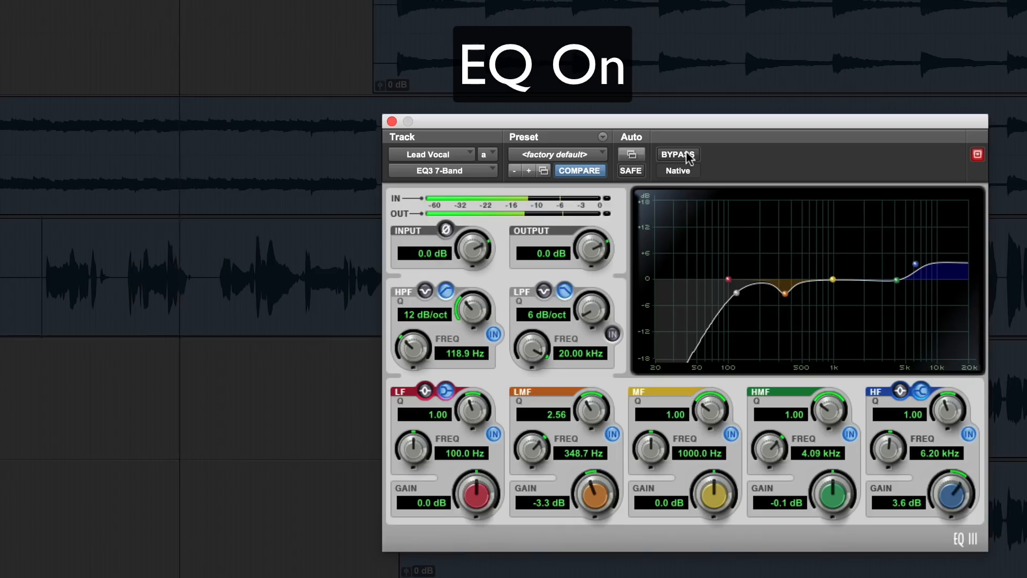
click(129, 262)
click(678, 154)
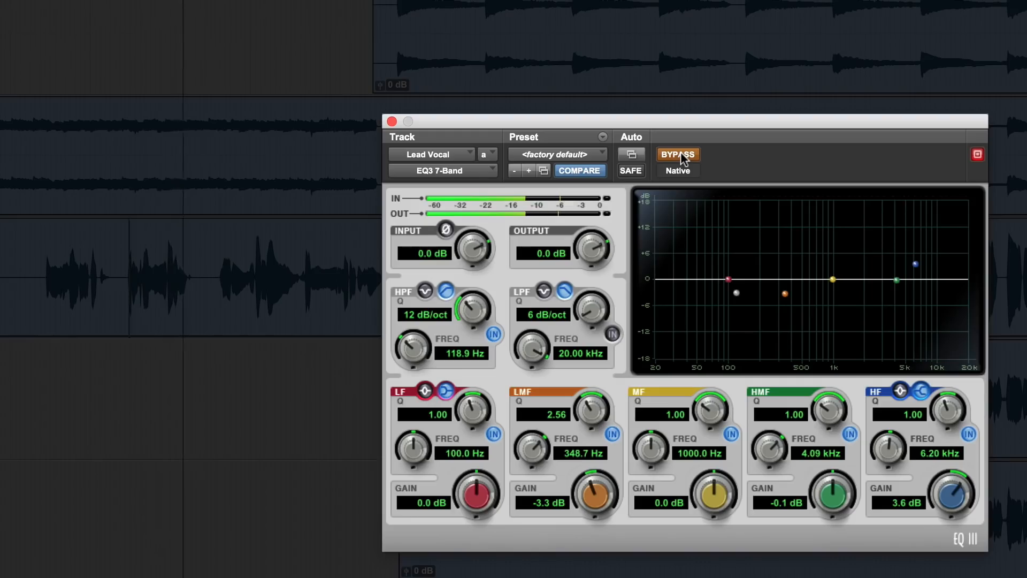
click(680, 152)
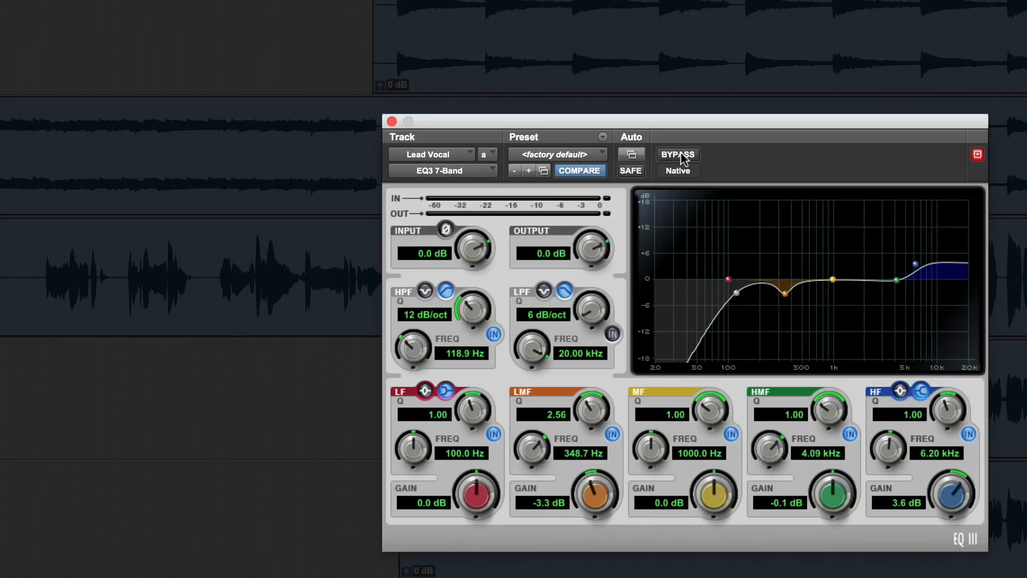
click(219, 259)
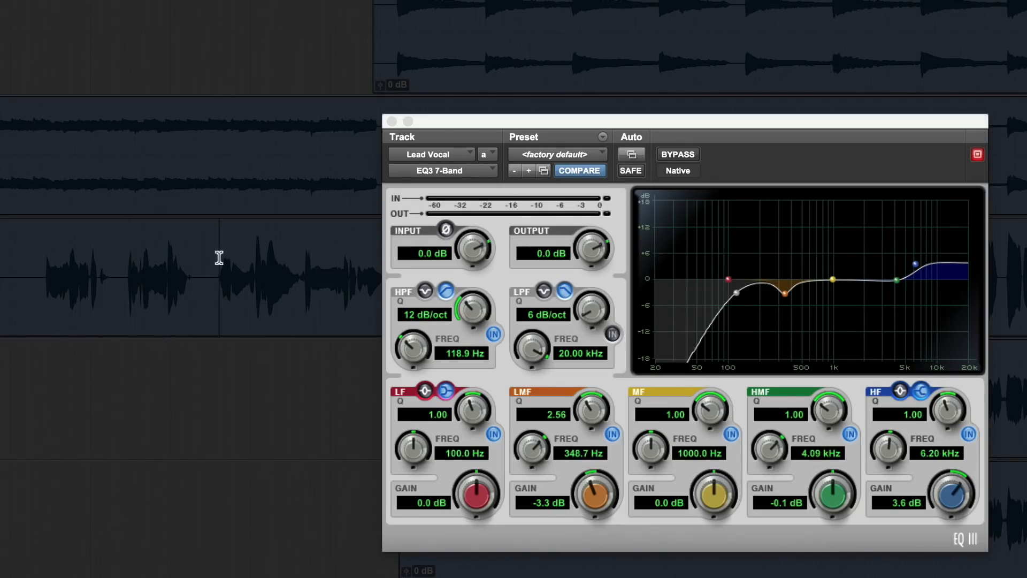
key(space)
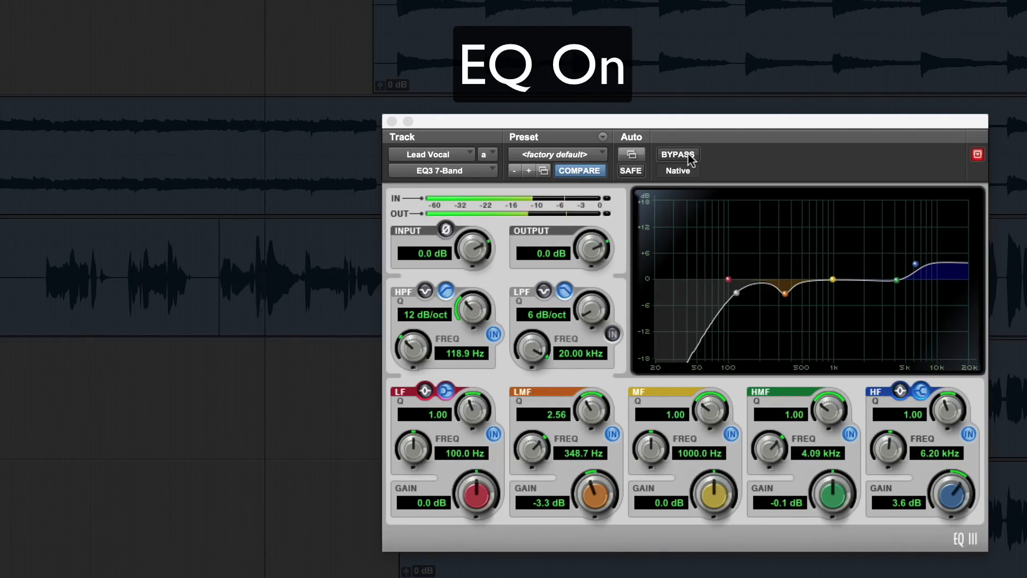
click(689, 155)
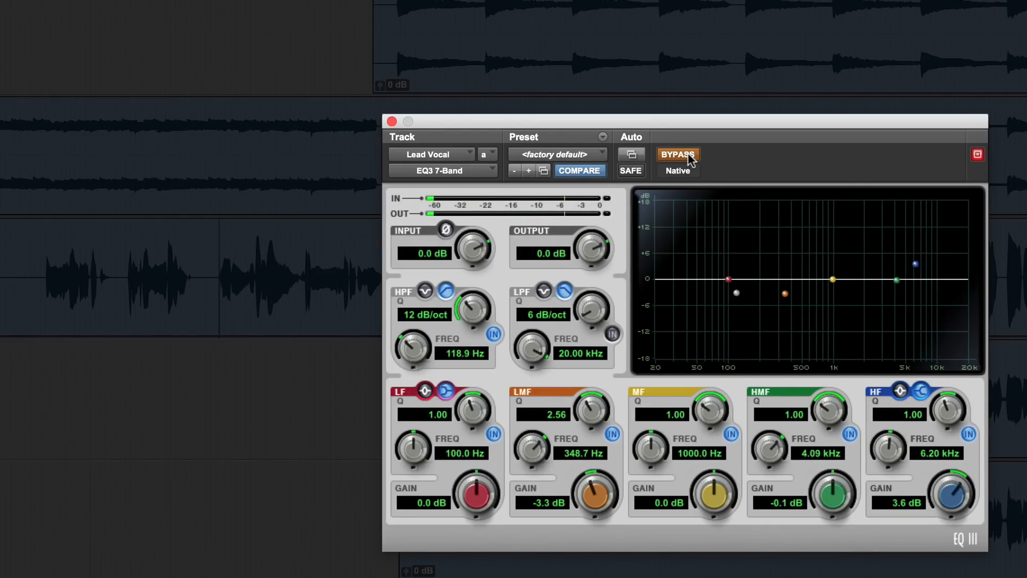
click(689, 155)
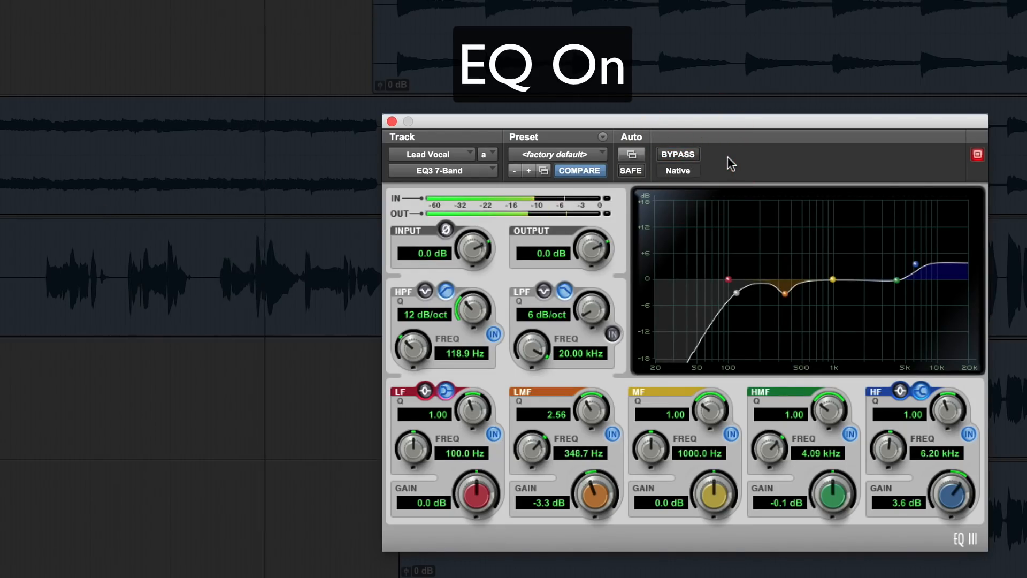
key(space)
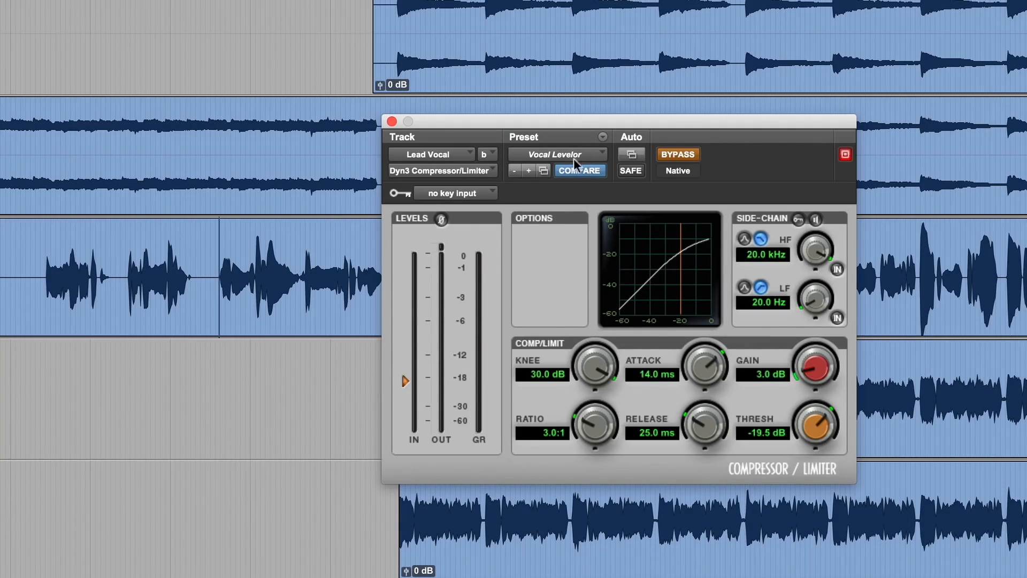
Step: Take the Lead Vocal's Dyn3 Compressor/Limiter with the Vocal Levelor preset out of bypass and play it
click(678, 154)
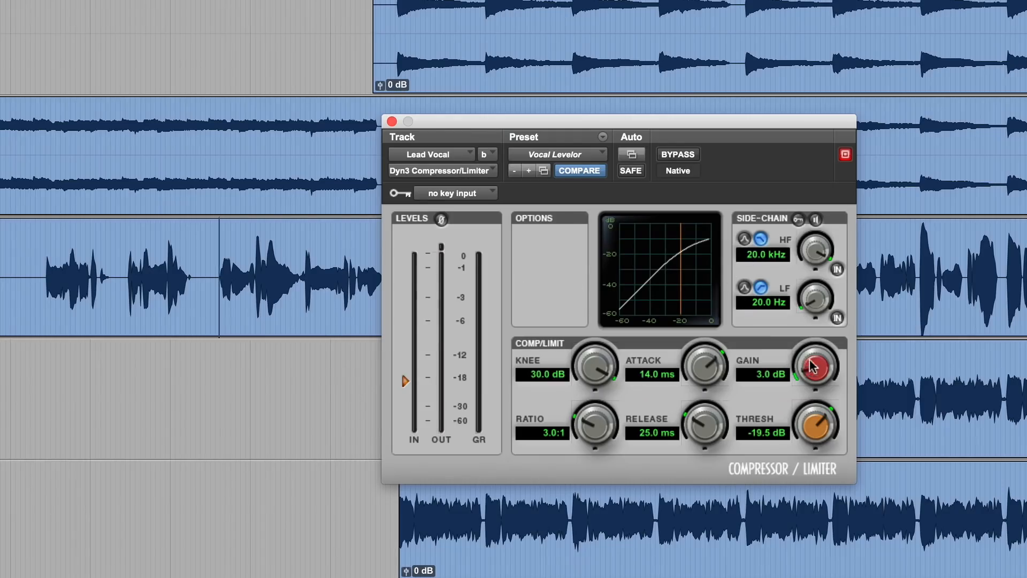
key(space)
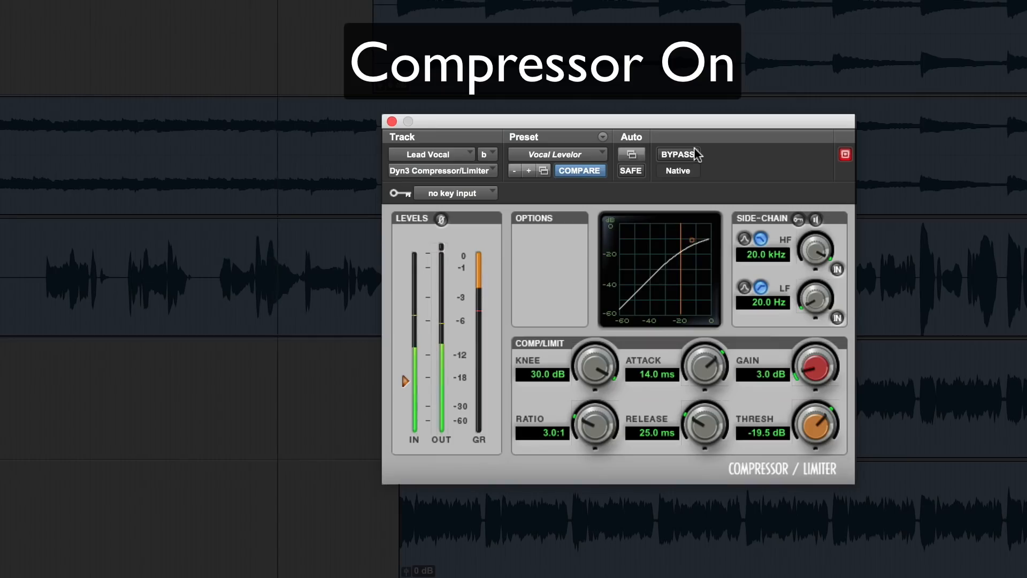
key(space)
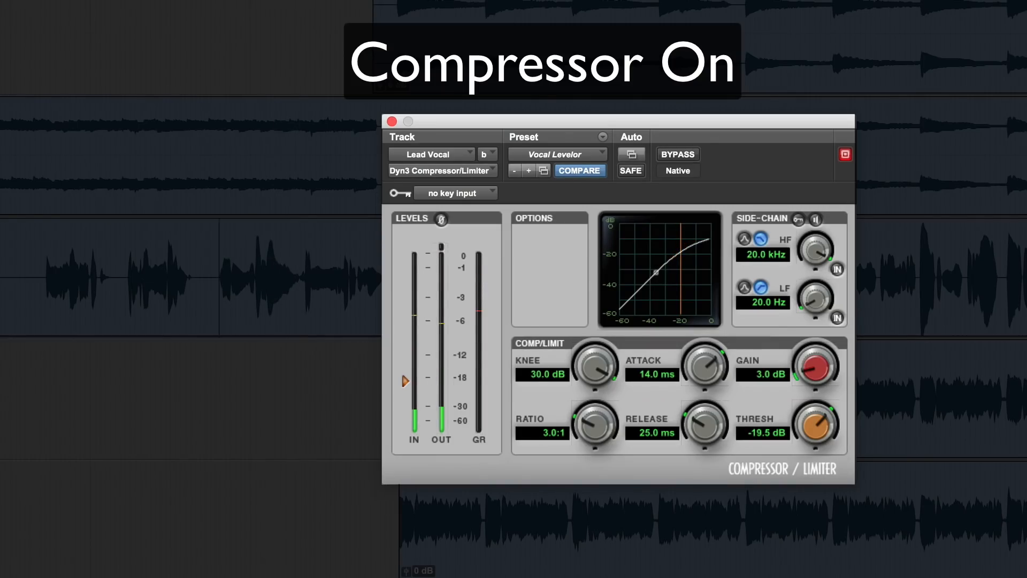
Step: Compare the lead vocal during playback with the compressor bypassed and active
click(42, 257)
key(space)
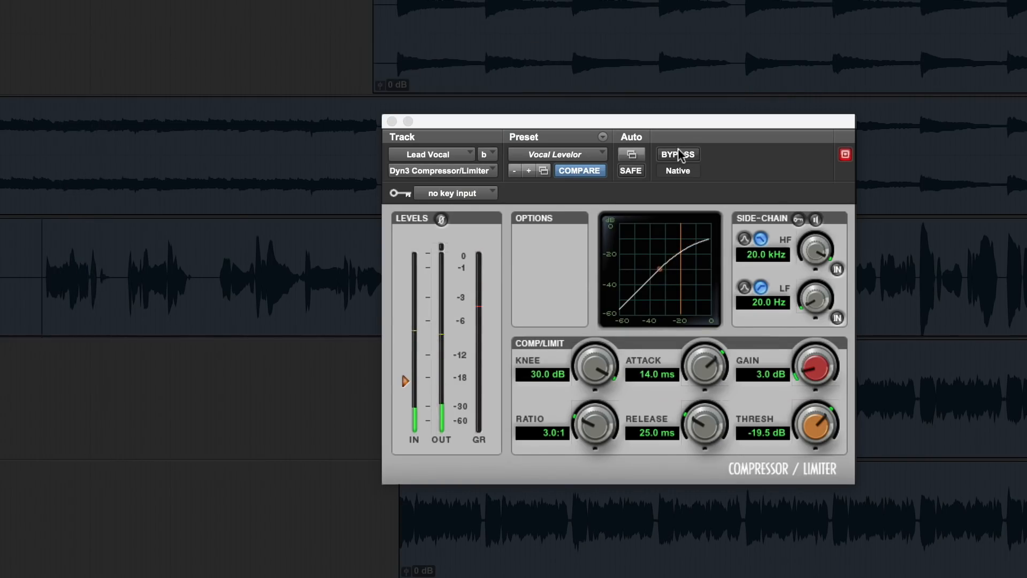
click(678, 153)
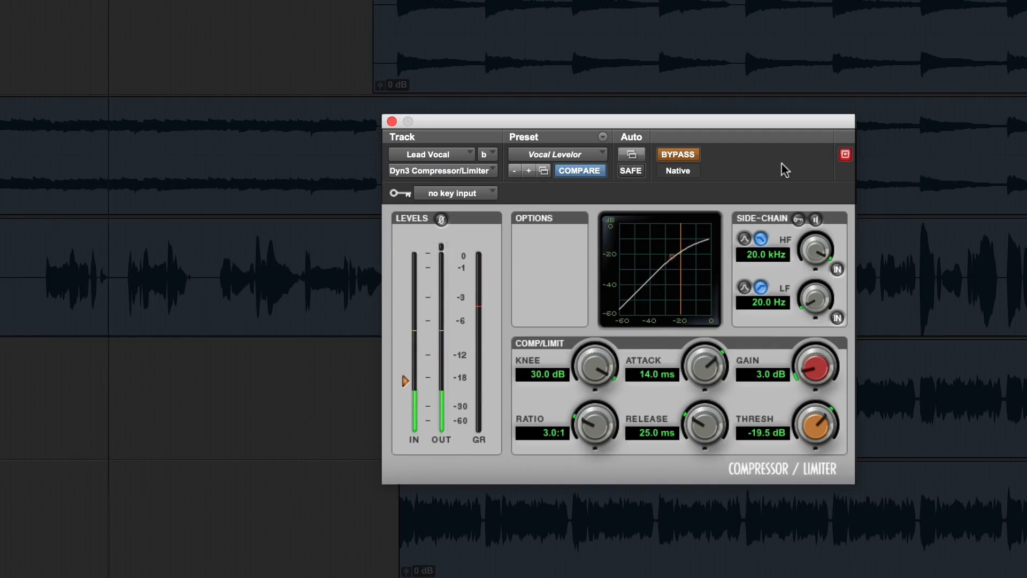
click(690, 155)
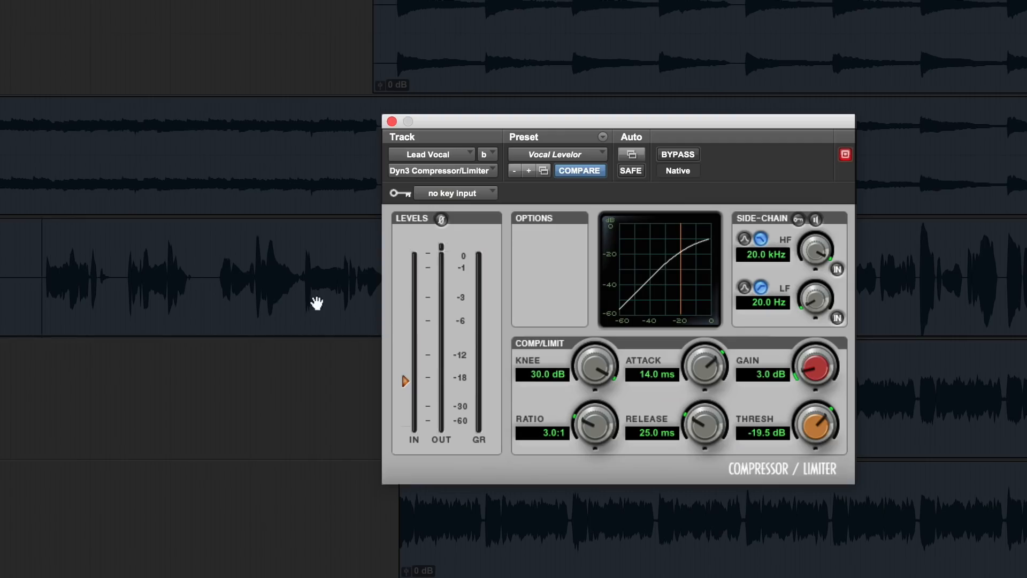
click(220, 257)
click(675, 154)
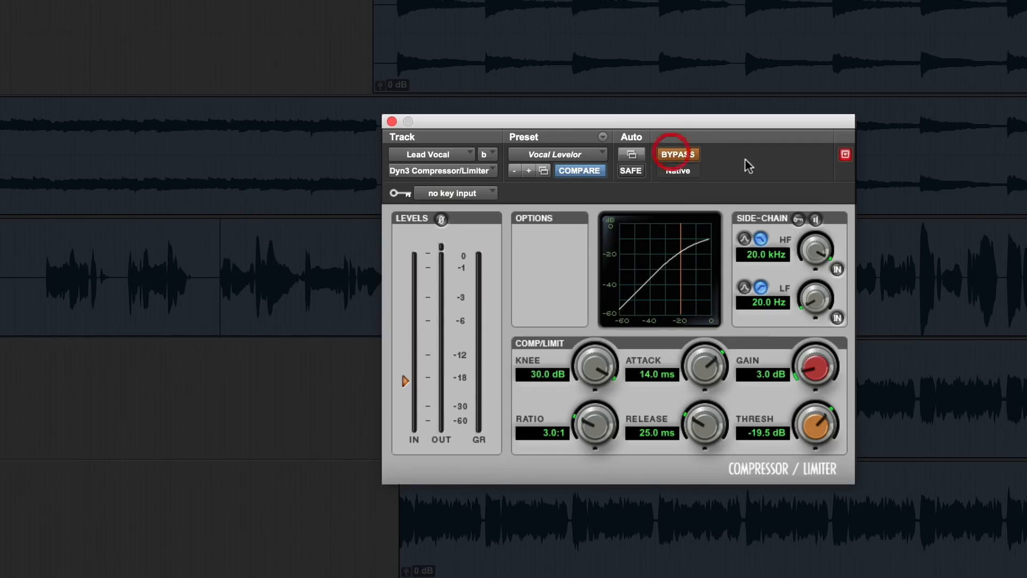
key(space)
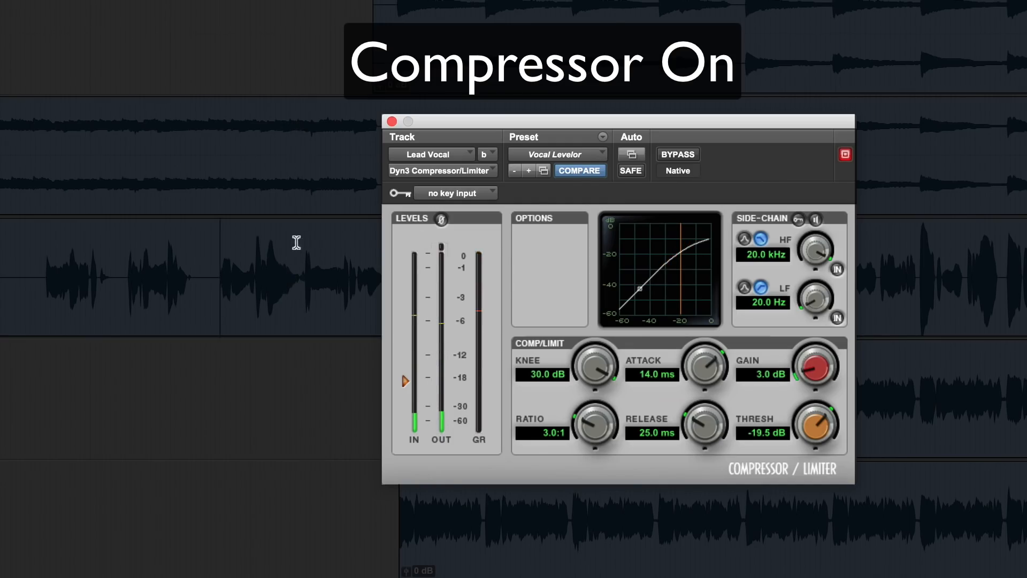
click(262, 242)
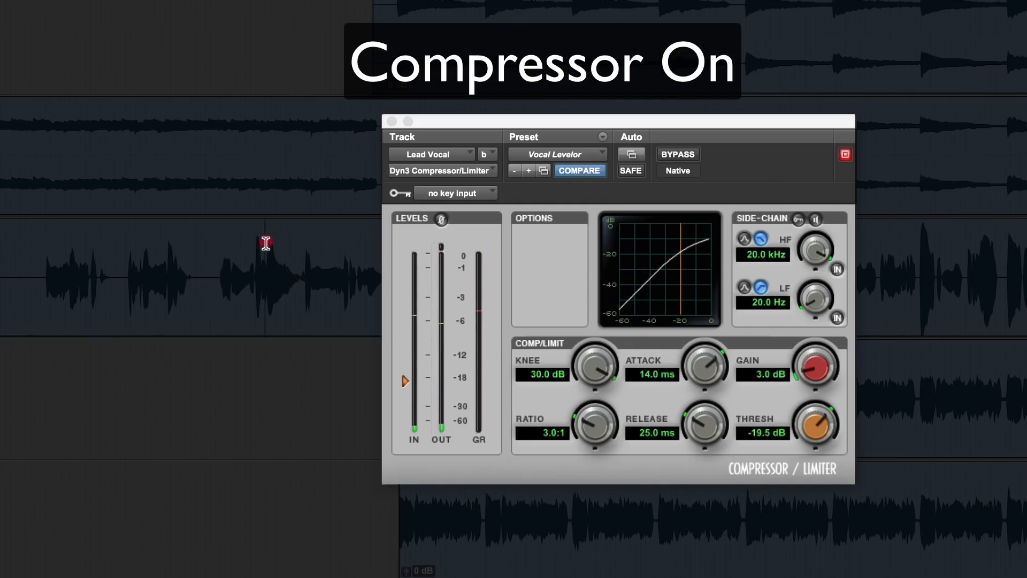
click(676, 151)
click(678, 154)
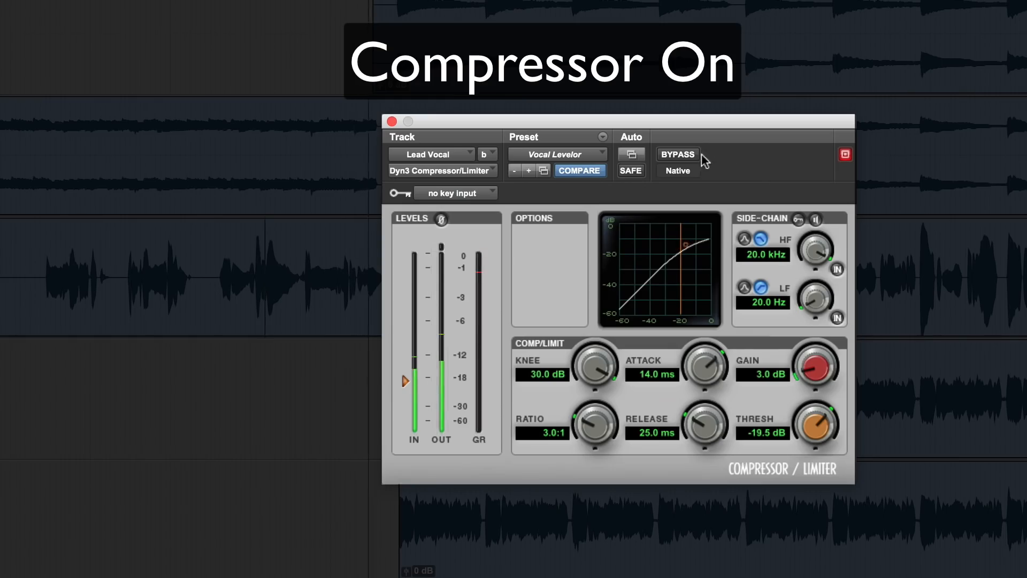
key(space)
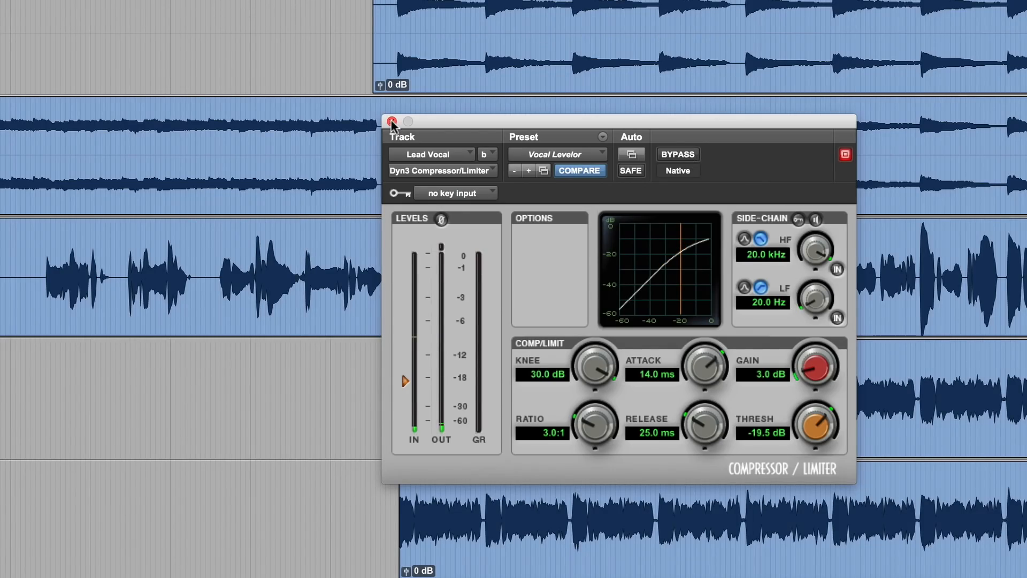
Step: Switch to the Mix window
click(47, 261)
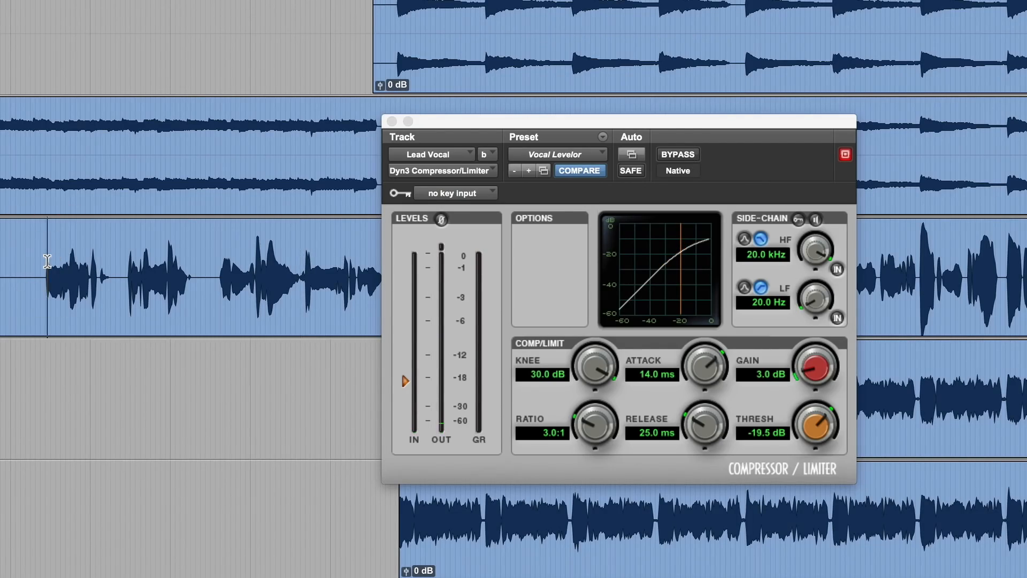
key(super+equal)
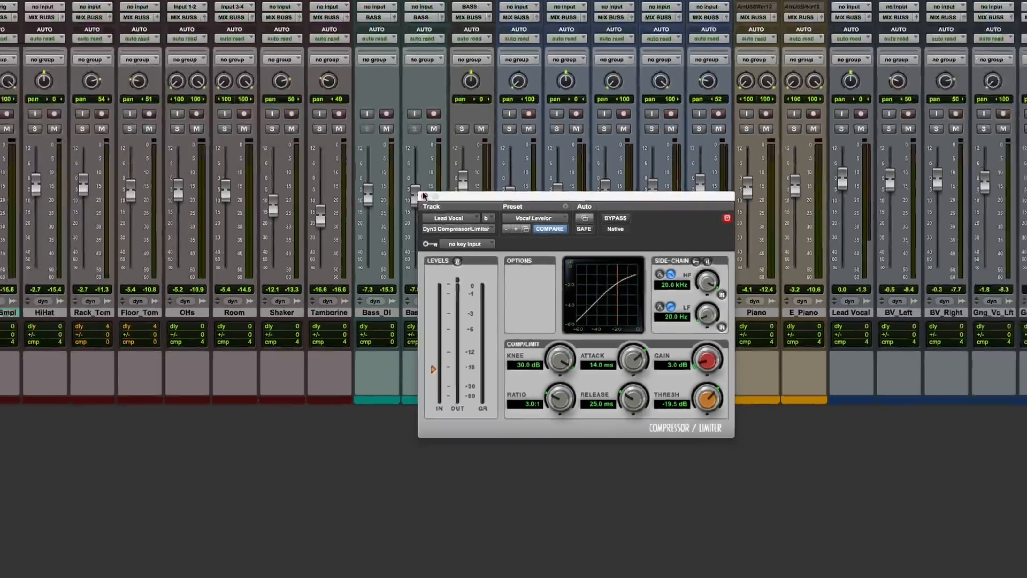
Step: Close the compressor window and solo the Lead Vocal track
click(392, 122)
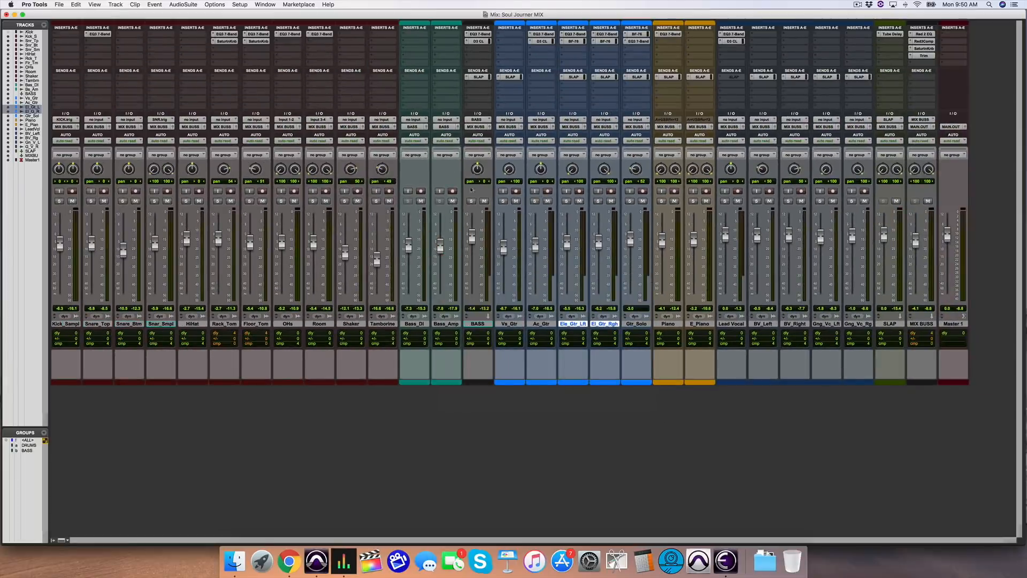
click(471, 201)
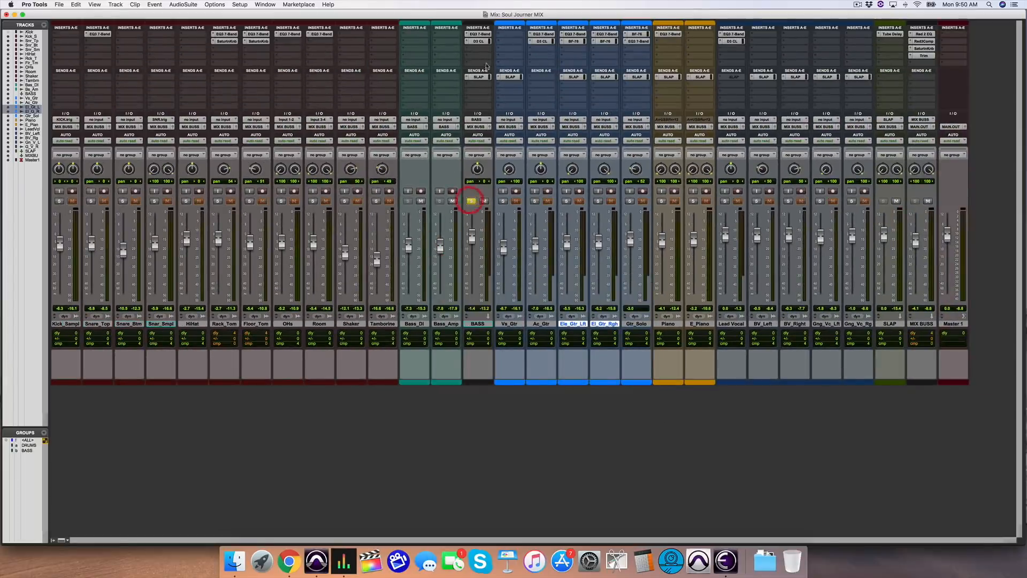
click(470, 200)
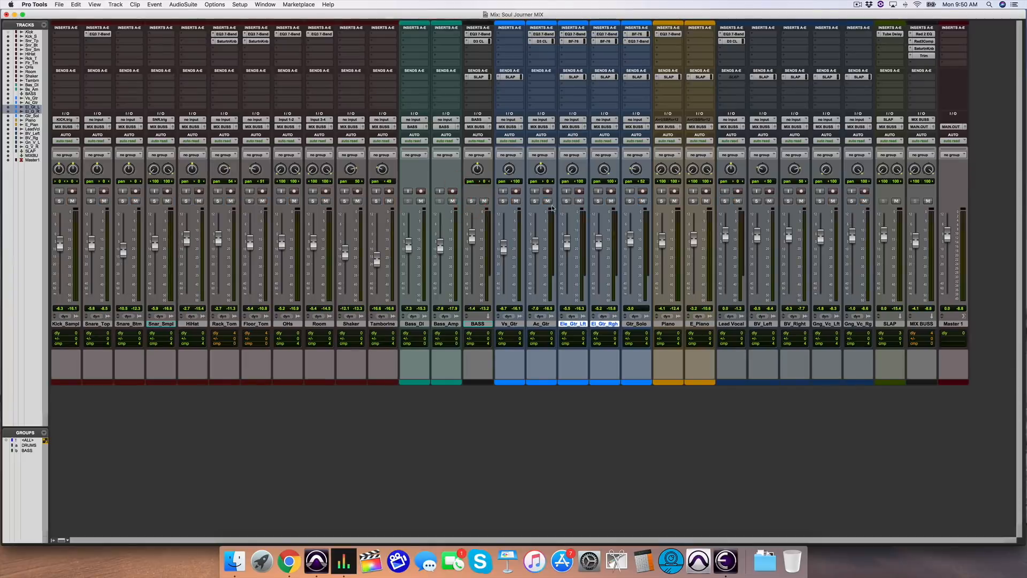
click(725, 202)
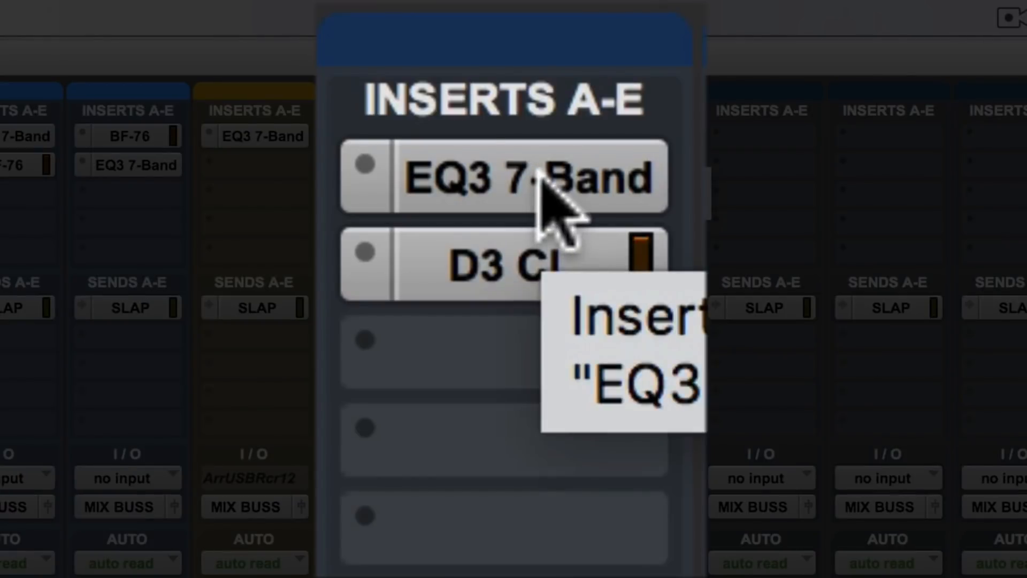
Step: Compare the lead vocal with its EQ3 7-Band and D3 compressor inserts both bypassed and both active
shift+super+click(541, 176)
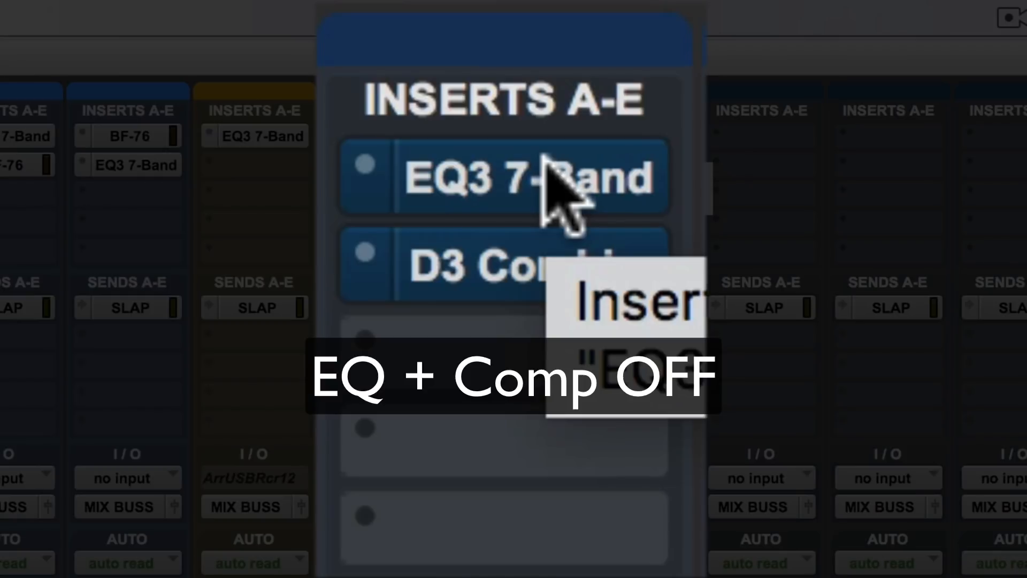
shift+super+click(548, 173)
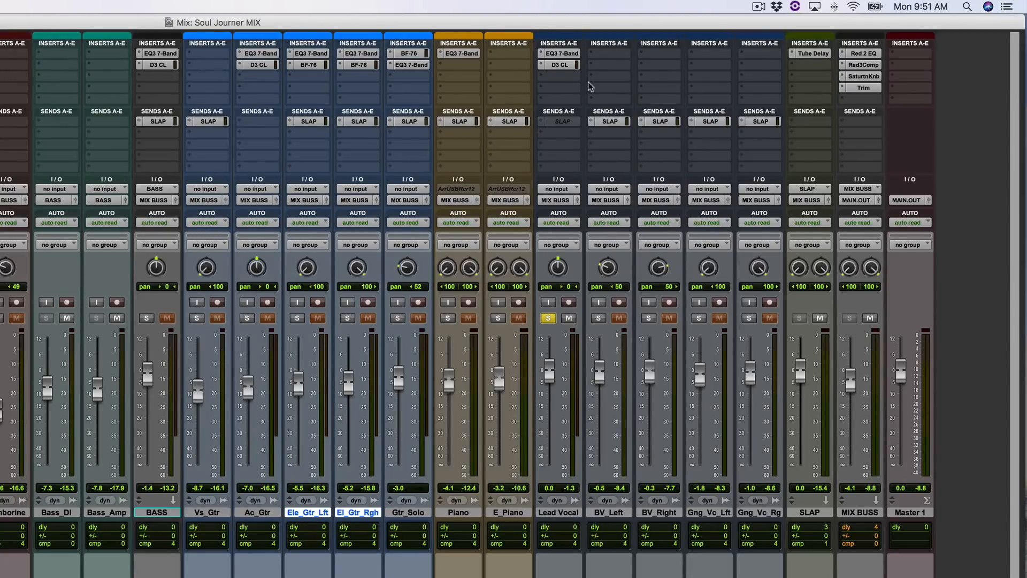
Step: Open the Tube Delay plugin on the SLAP aux track
click(816, 513)
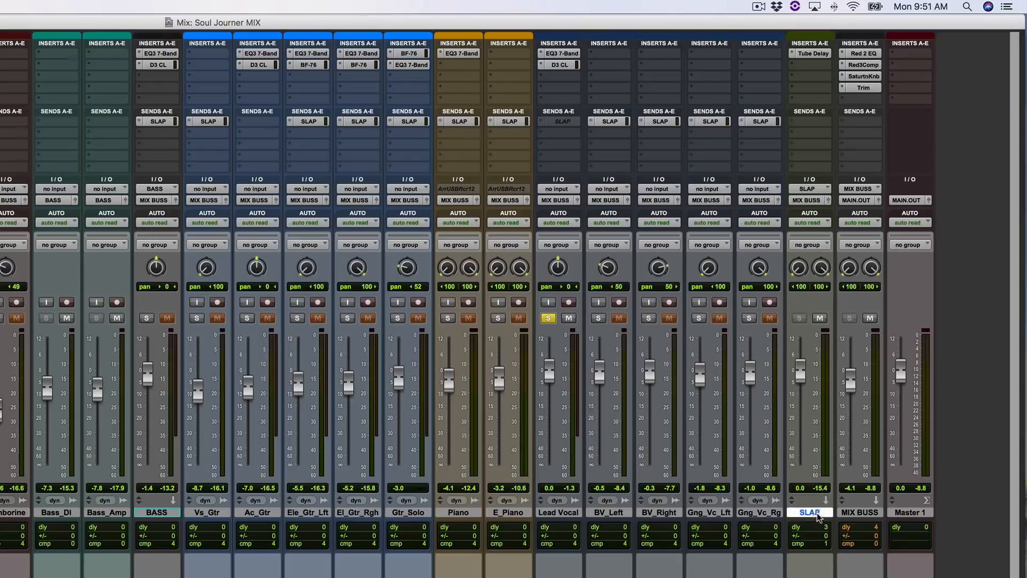
click(814, 55)
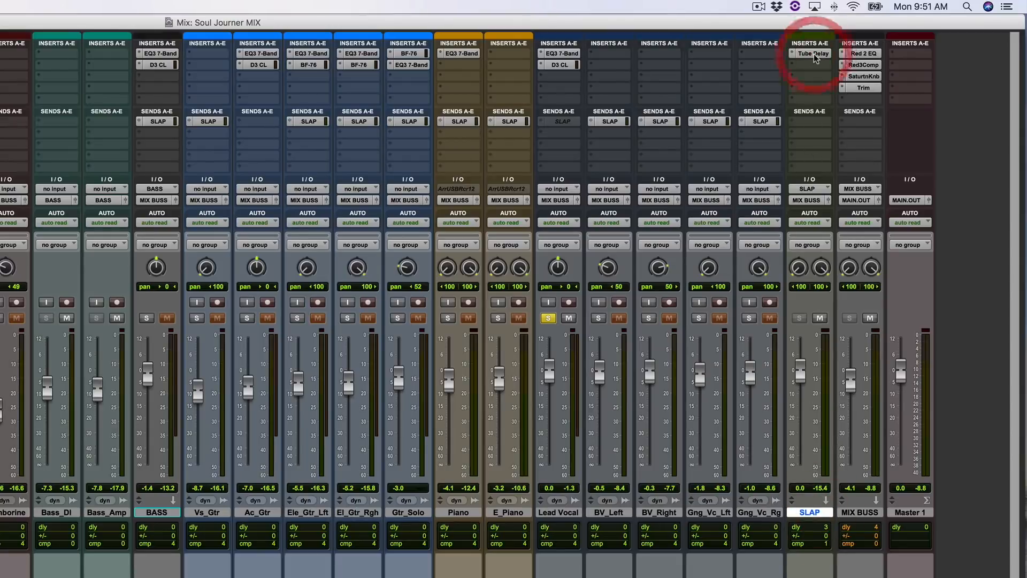
drag(312, 390, 844, 228)
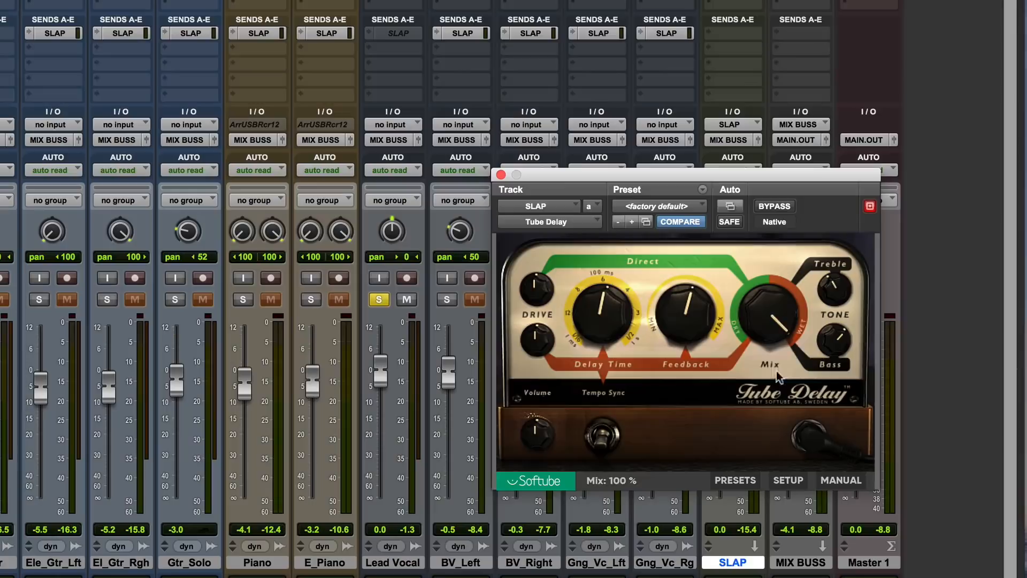
Step: Open the Lead Vocal's send to SLAP and start playback with the Lead Vocal unsoloed
click(395, 33)
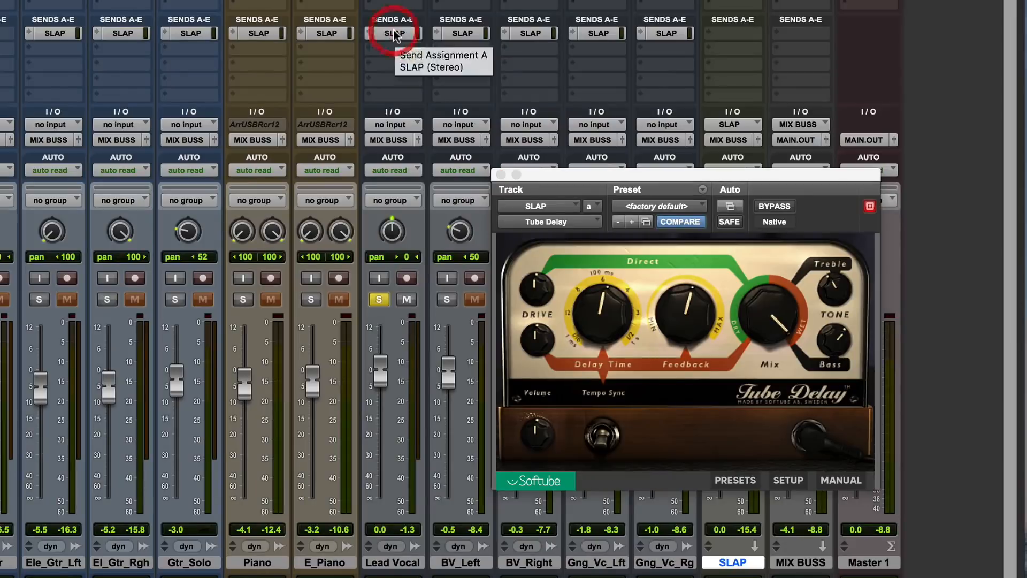
drag(1, 115, 491, 111)
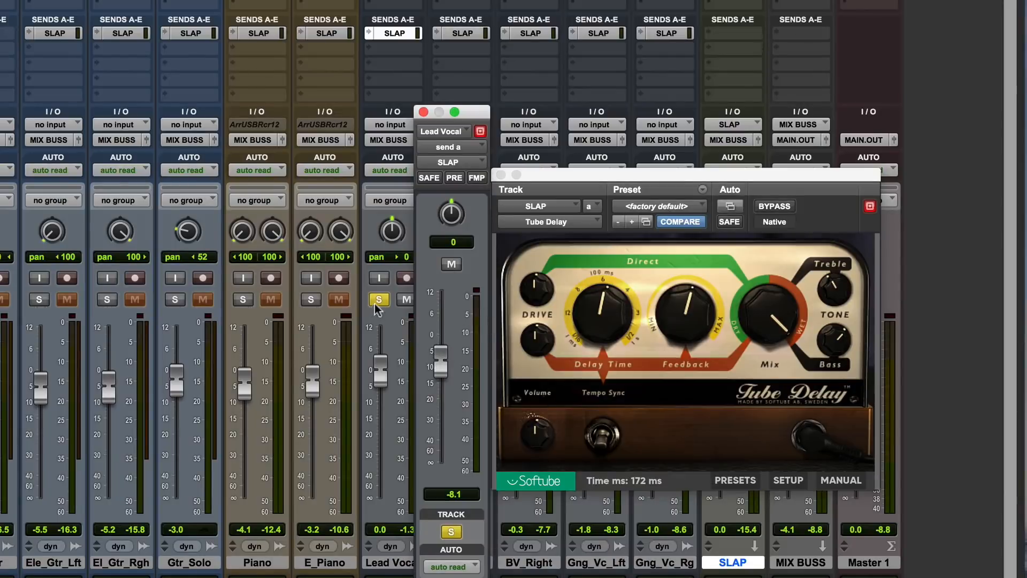
key(space)
click(380, 300)
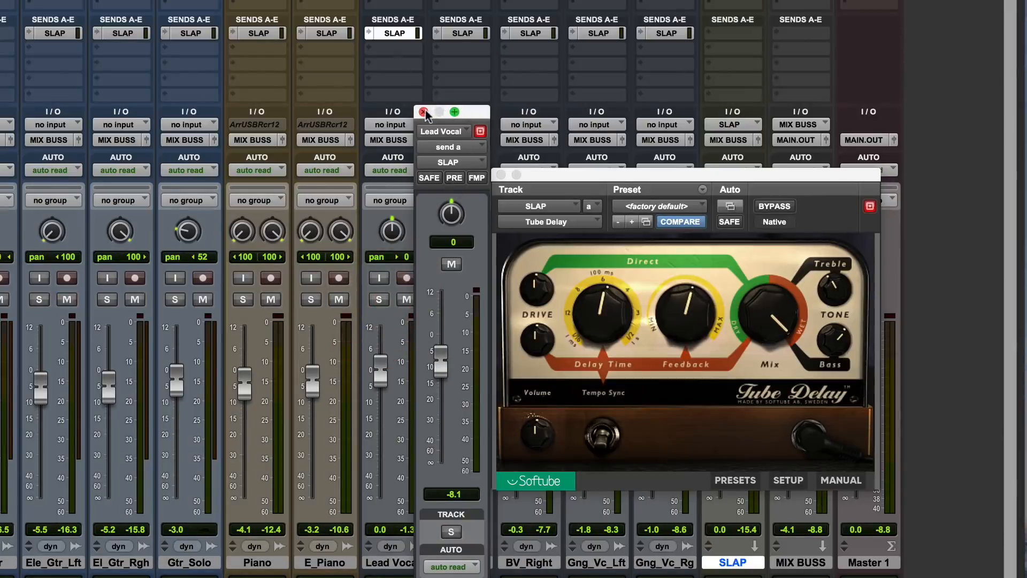
Step: Switch to the Edit window and compare the lead vocal during playback with its plugins off and all three plugins on
key(super+equal)
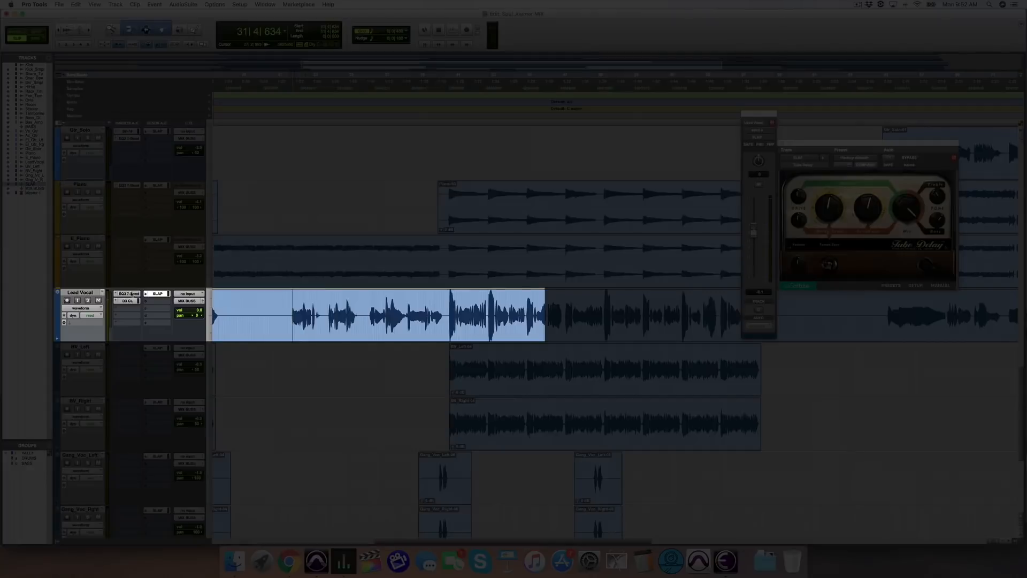
click(153, 295)
key(space)
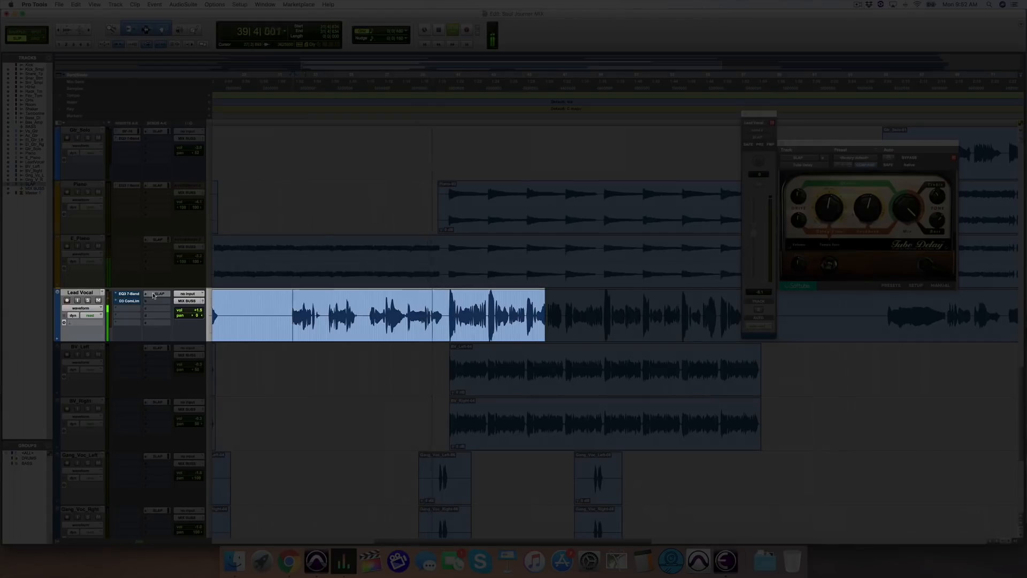
key(space)
super+click(154, 294)
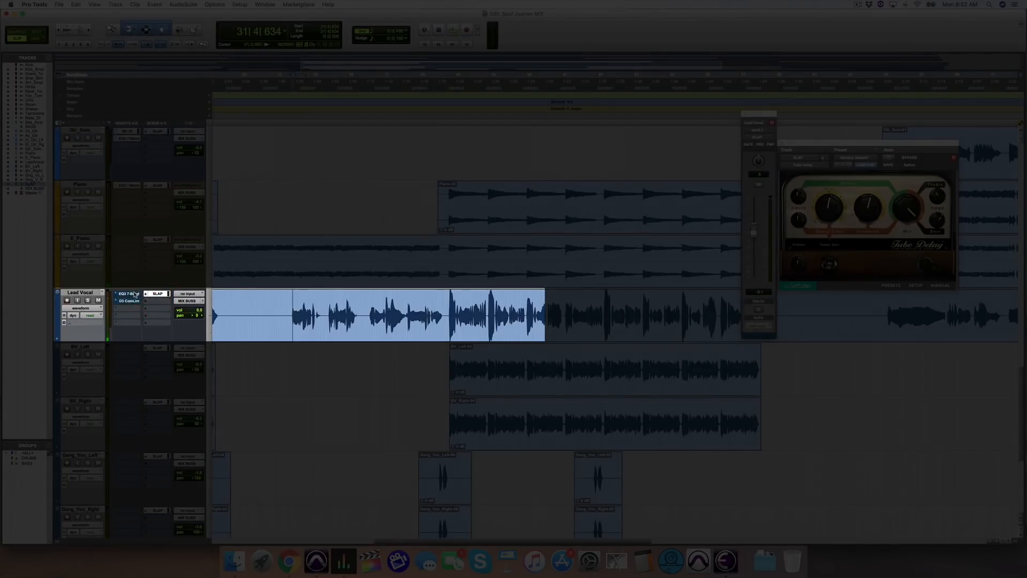
ctrl+super+click(135, 294)
key(space)
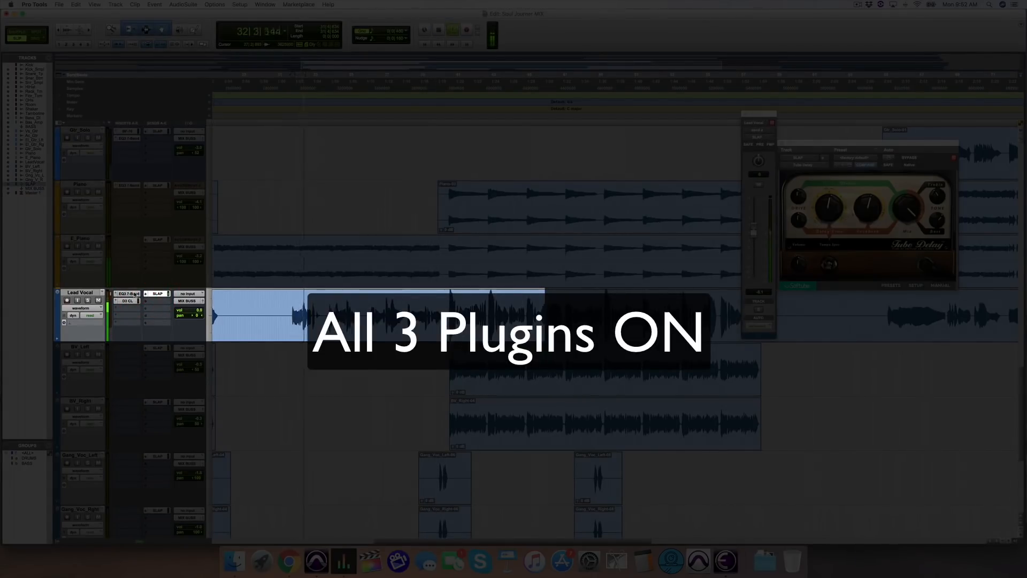